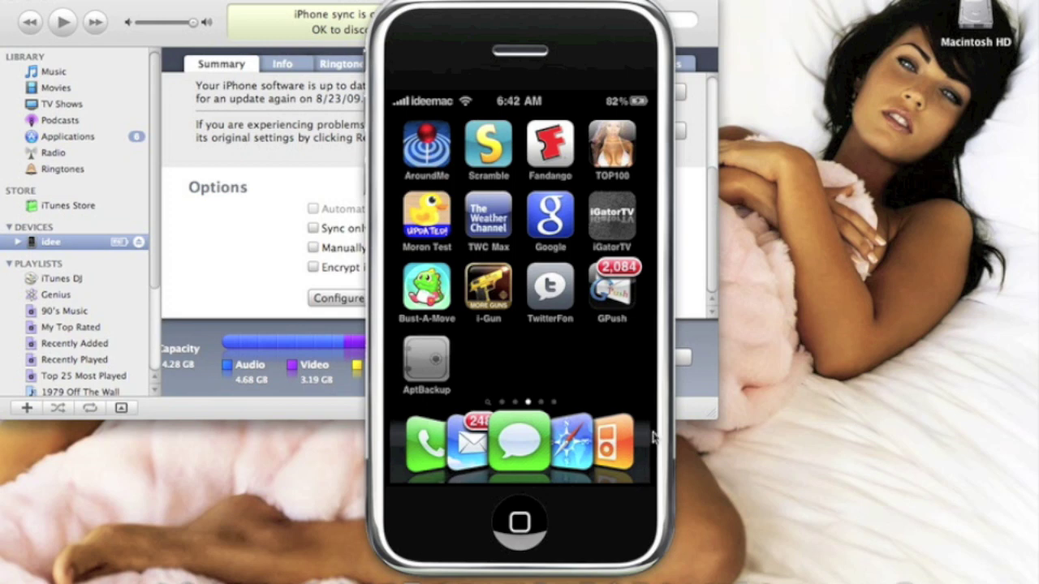
# Step: Open Cydia on the iPhone, search its packages for "aptba" and open the AptBackup package details
pyautogui.click(439, 353)
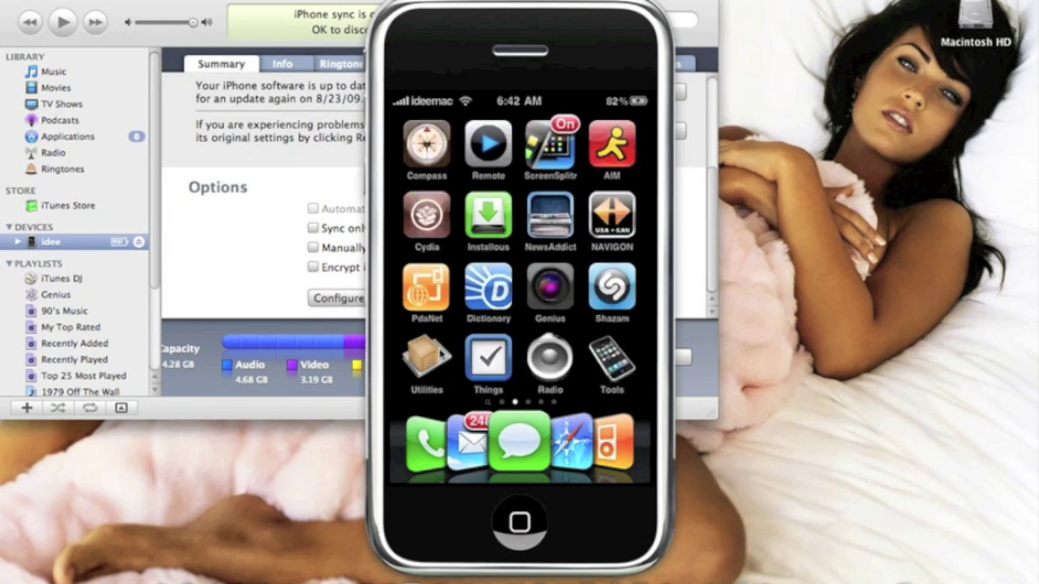
pyautogui.click(434, 196)
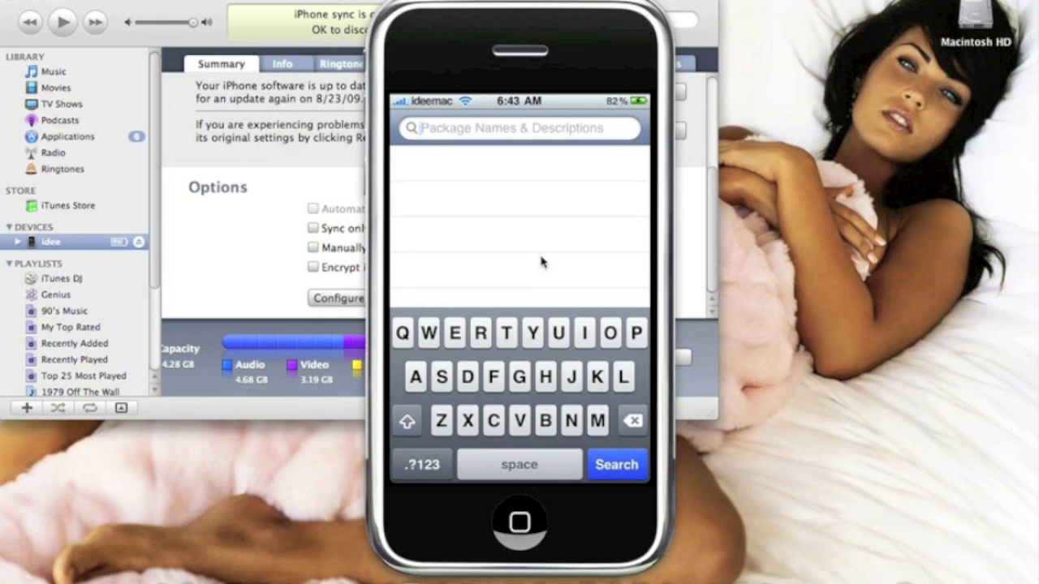
pyautogui.write('apt')
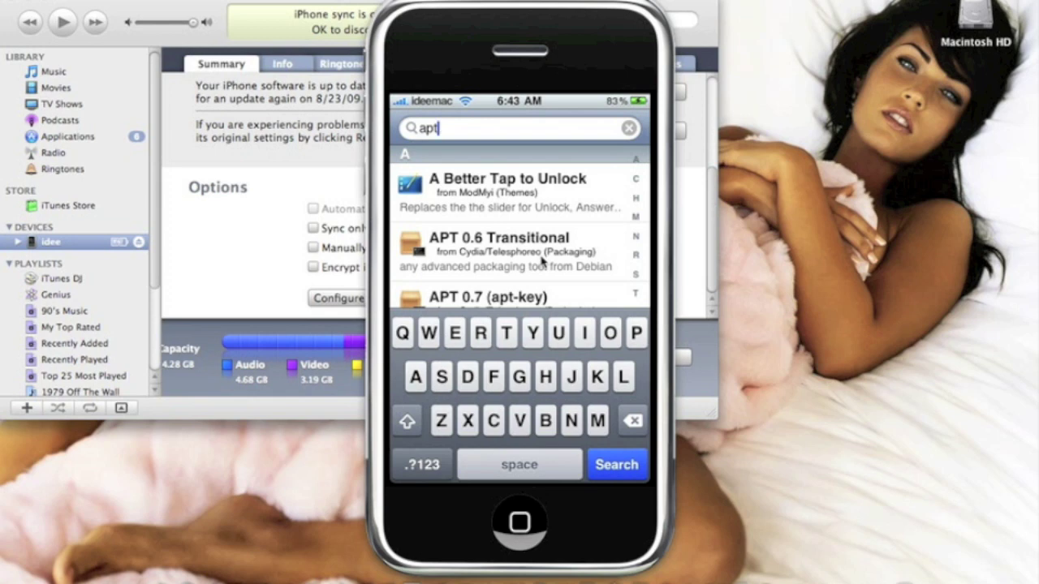
pyautogui.write('ba')
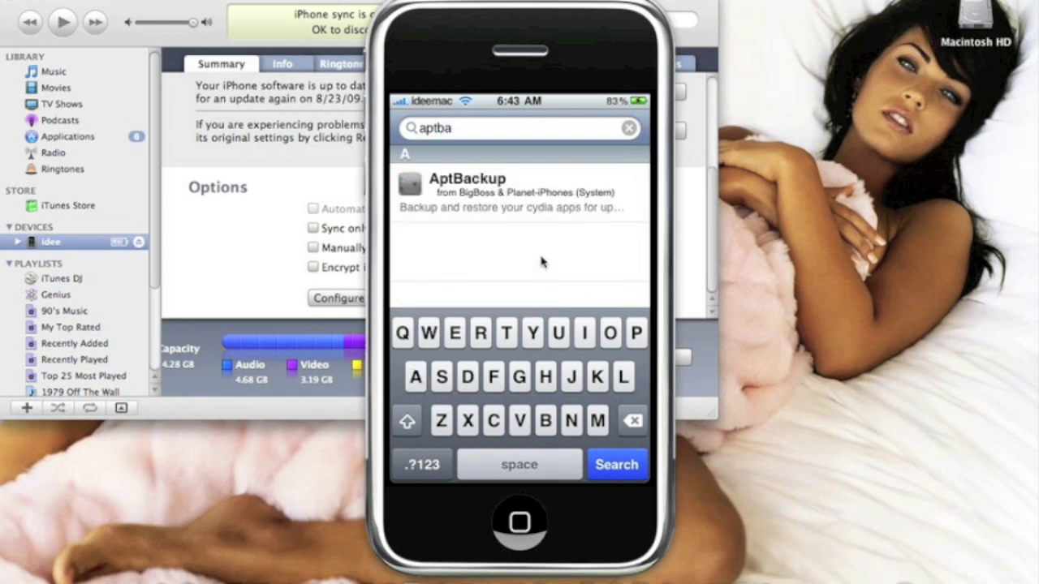
pyautogui.click(542, 195)
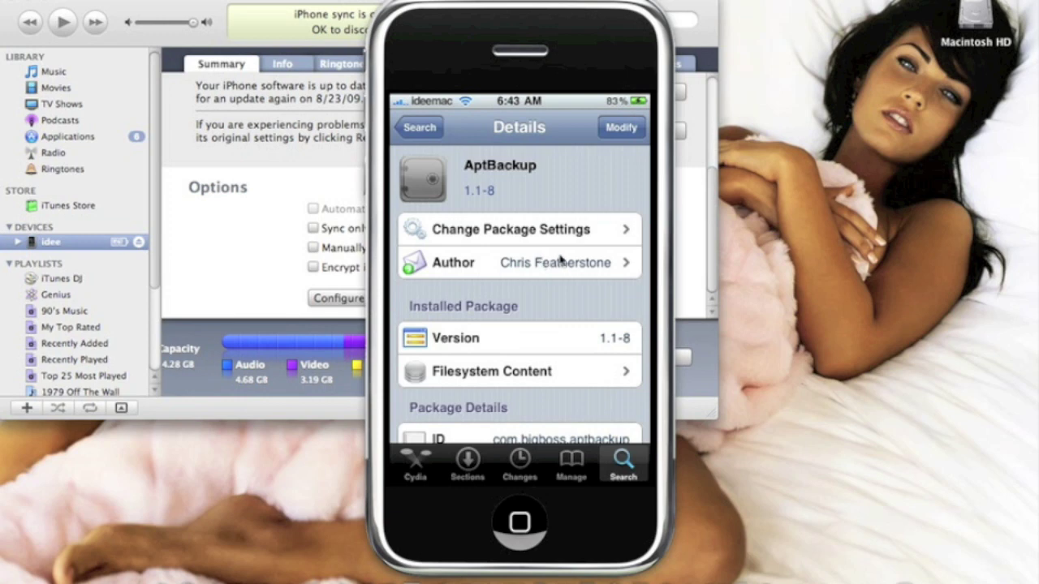
pyautogui.click(621, 127)
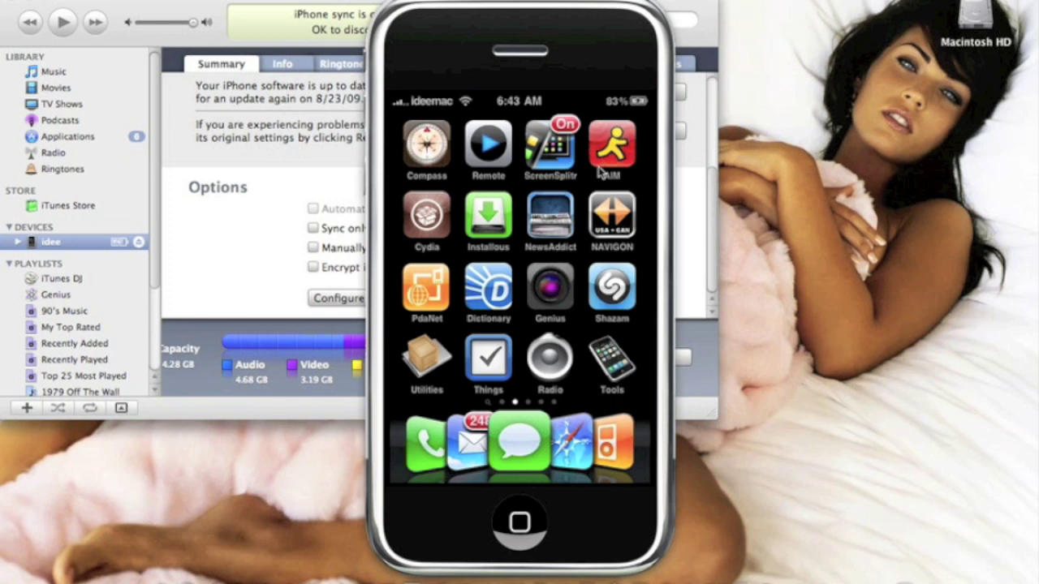
# Step: Open AptBackup on the iPhone and back up the list of installed Cydia apps
pyautogui.moveTo(600, 171); pyautogui.dragTo(536, 172)
pyautogui.click(442, 359)
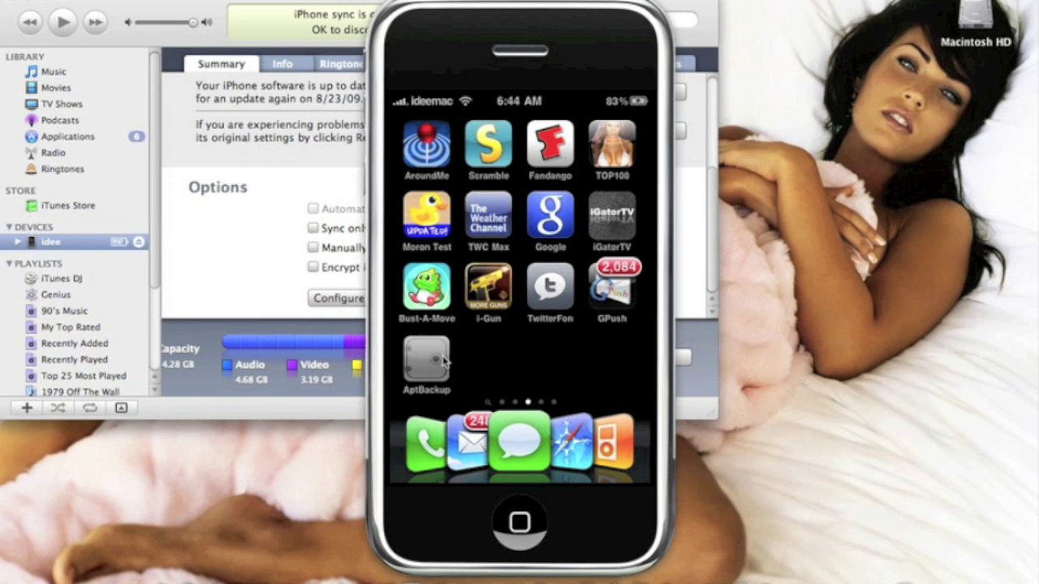
pyautogui.click(442, 359)
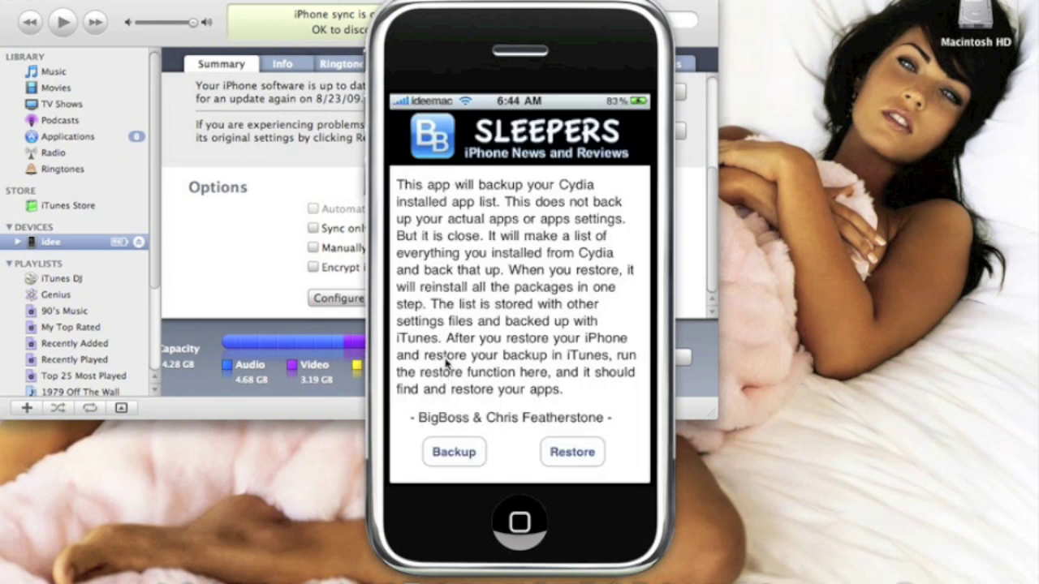
pyautogui.click(458, 453)
pyautogui.click(465, 448)
pyautogui.click(465, 447)
# Step: Switch to iTunes, sync the connected iPhone and return to the mirrored iPhone window
pyautogui.click(386, 4)
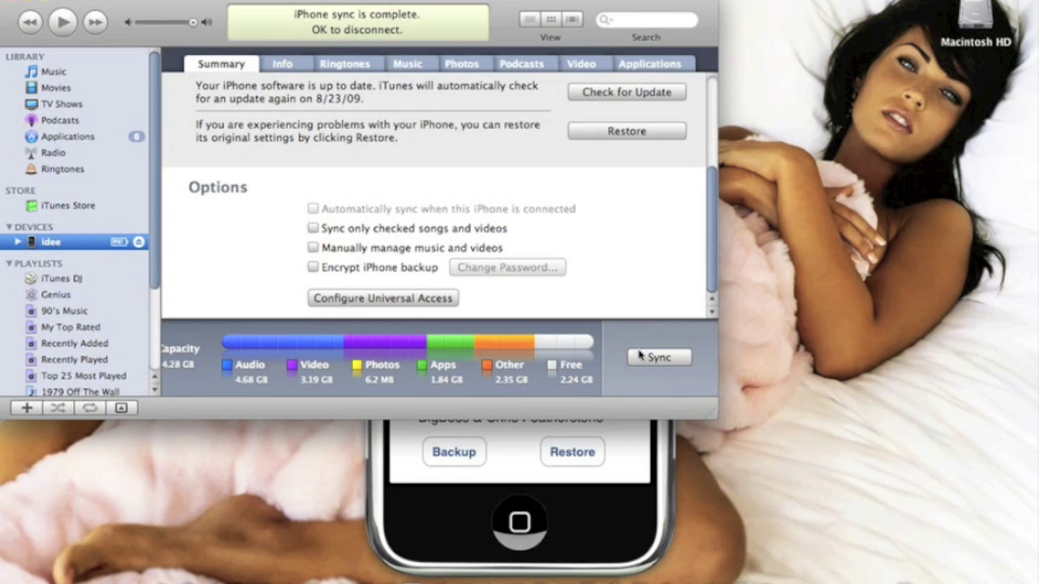
pyautogui.click(642, 357)
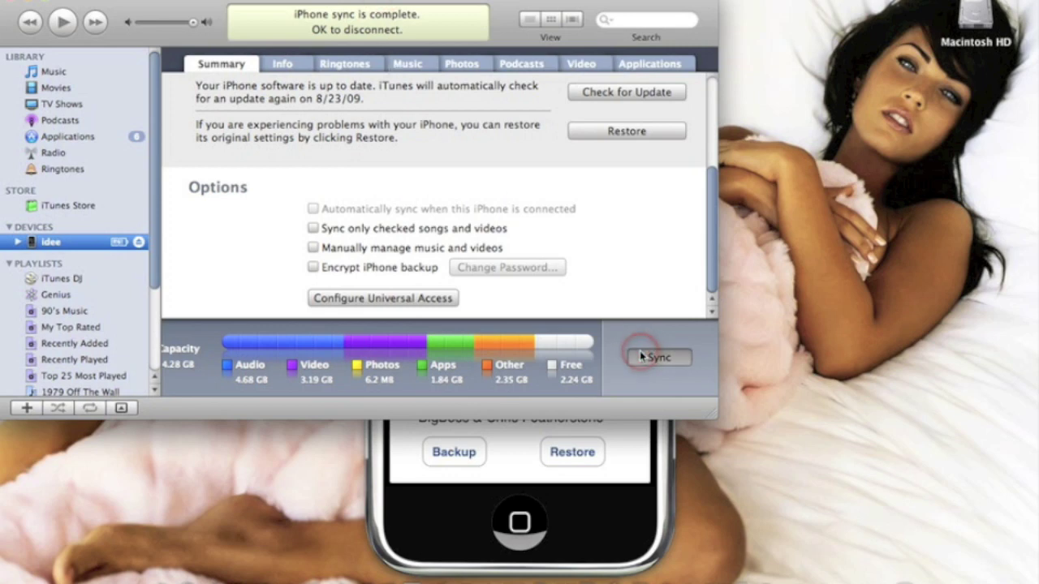
pyautogui.click(639, 327)
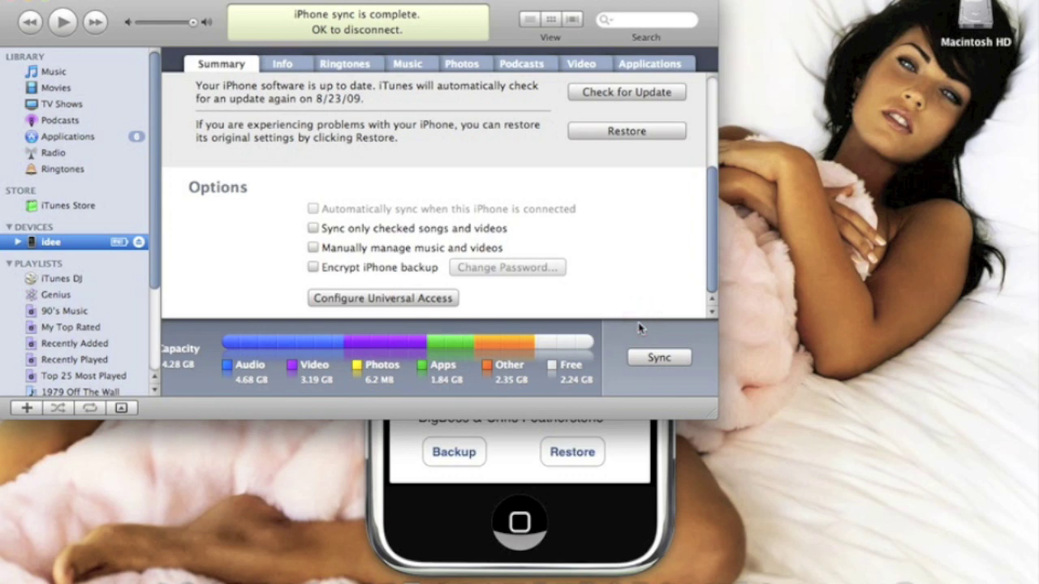
pyautogui.click(671, 355)
pyautogui.click(610, 534)
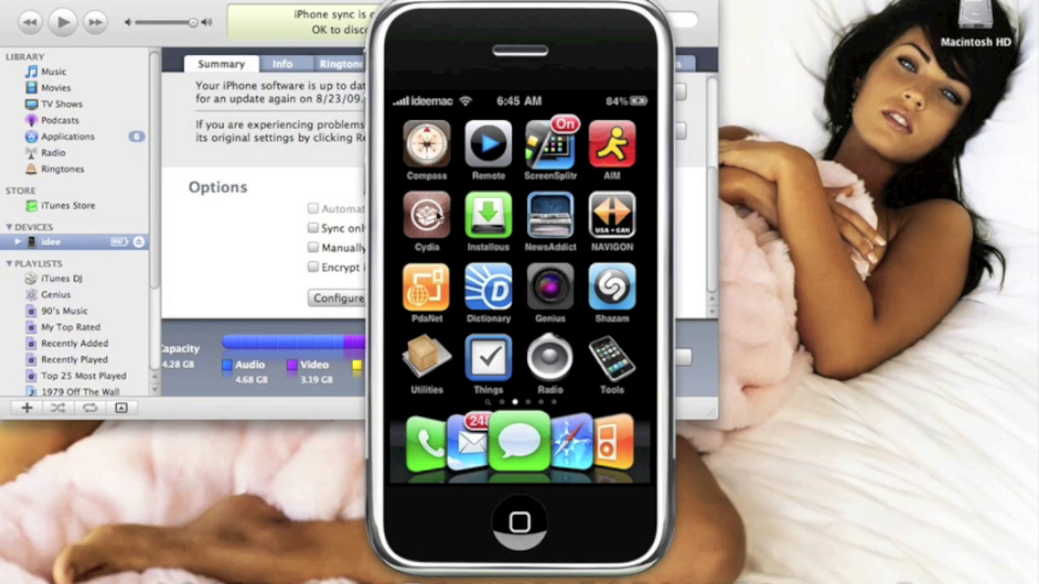
# Step: Open AptBackup on the iPhone's other home page and restore the backed-up Cydia packages
pyautogui.click(439, 216)
pyautogui.moveTo(425, 349); pyautogui.dragTo(416, 351)
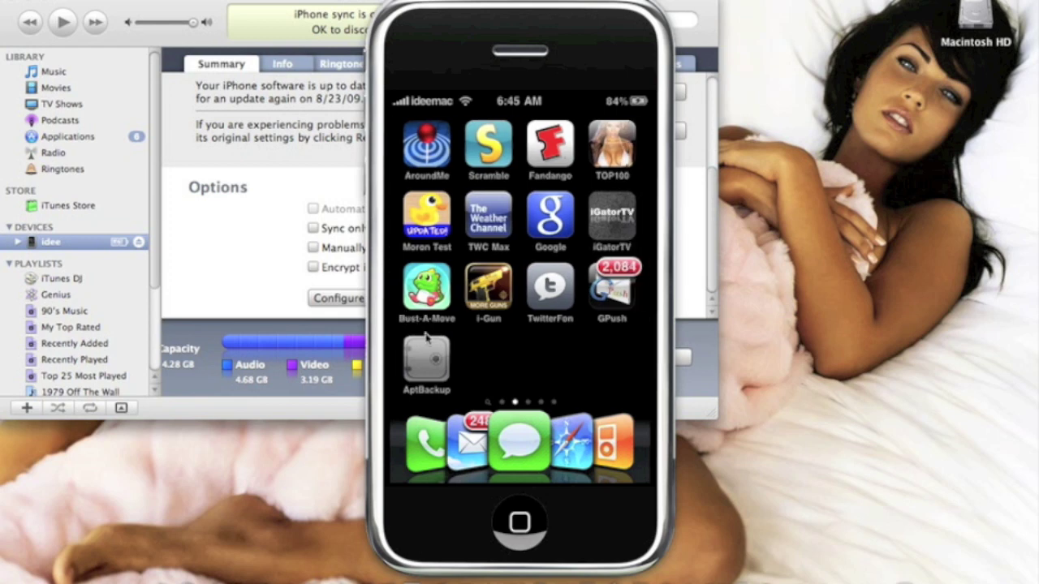
pyautogui.click(423, 350)
pyautogui.click(425, 356)
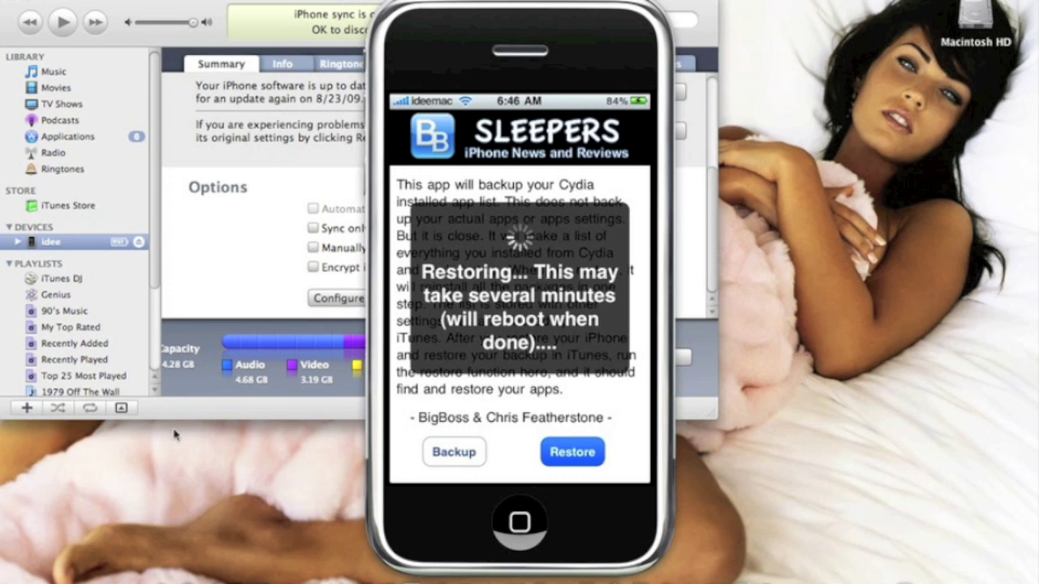
# Step: Switch to the web browser, look at the e-mail entry field on the iPhone 3G S giveaway page and leave the page
pyautogui.moveTo(193, 548)
pyautogui.click(883, 571)
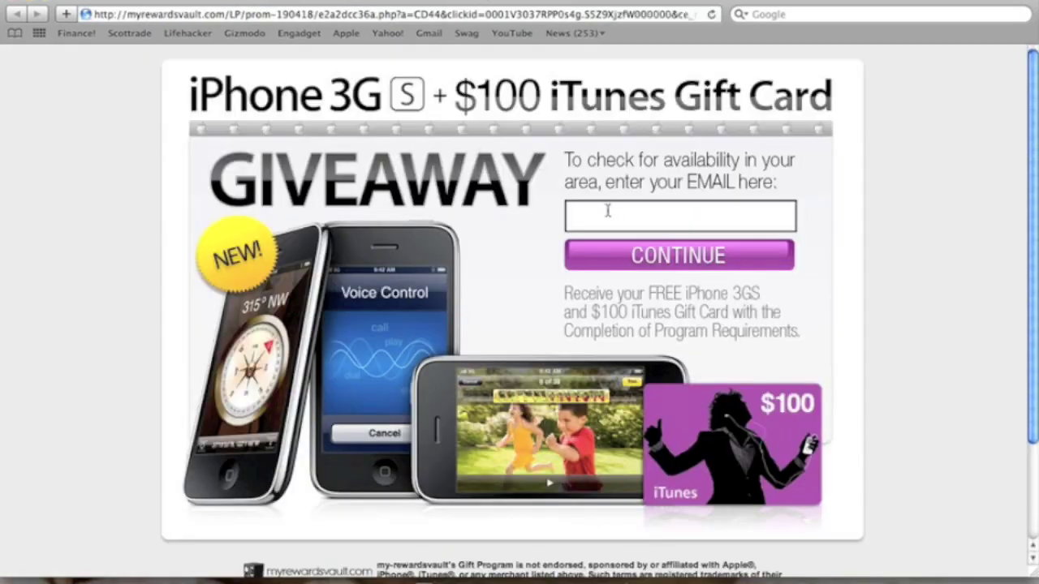
pyautogui.click(609, 212)
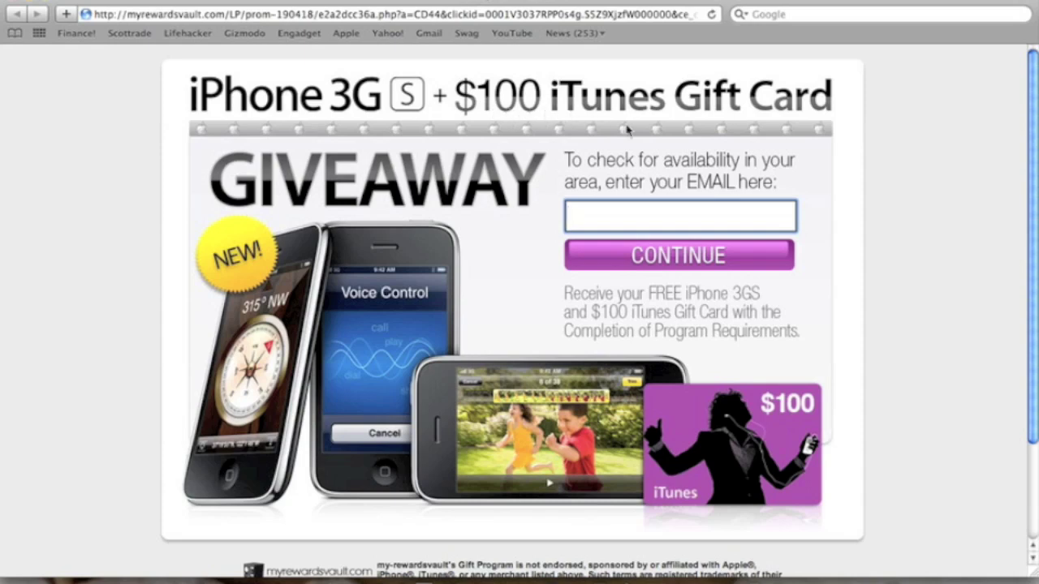
pyautogui.click(631, 224)
pyautogui.click(17, 14)
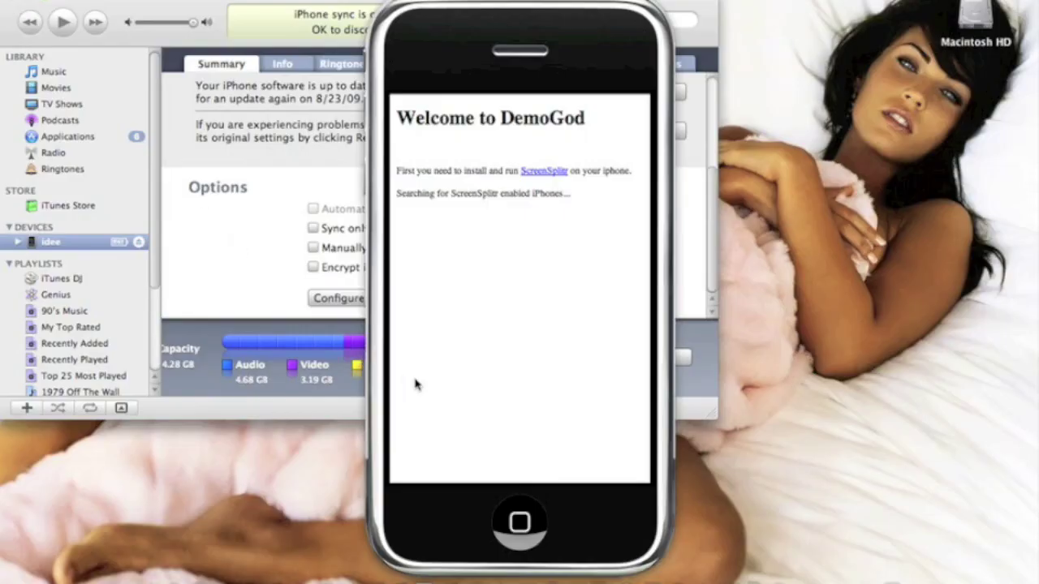
pyautogui.click(416, 385)
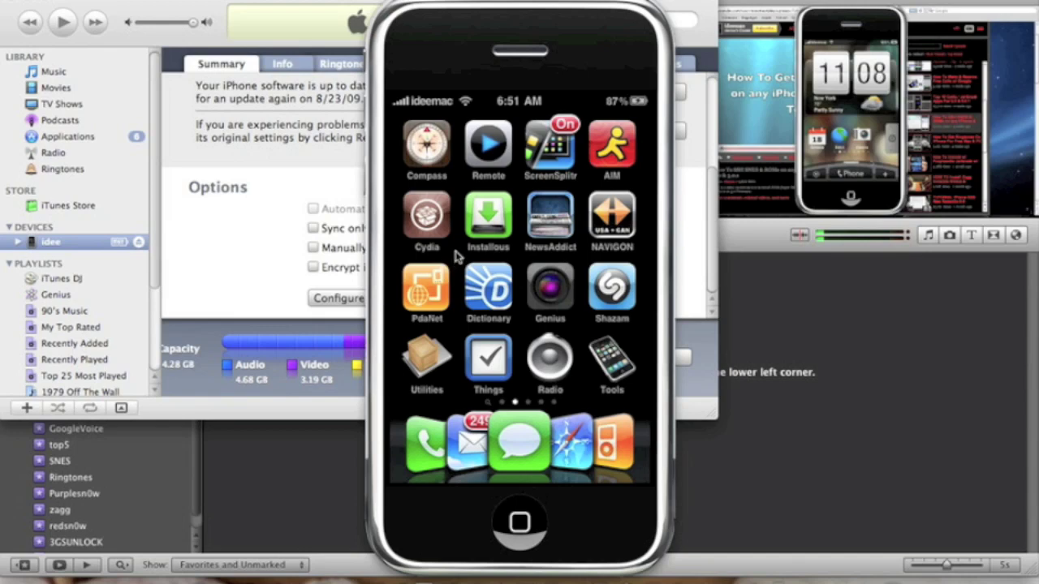
# Step: Switch to iTunes and review the iPhone's application sync list, comparing the All applications and Selected applications options
pyautogui.click(245, 230)
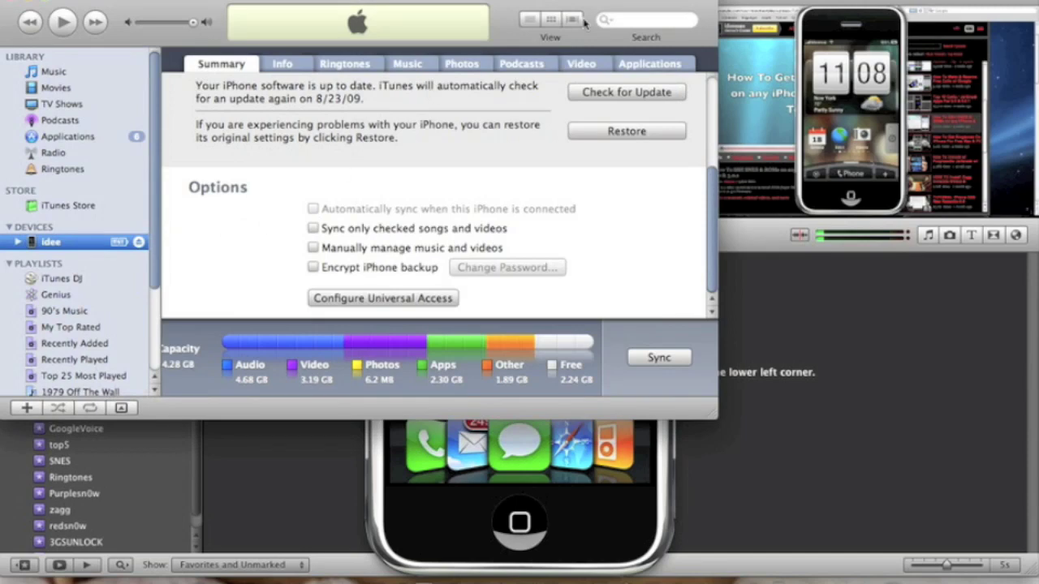
pyautogui.click(636, 65)
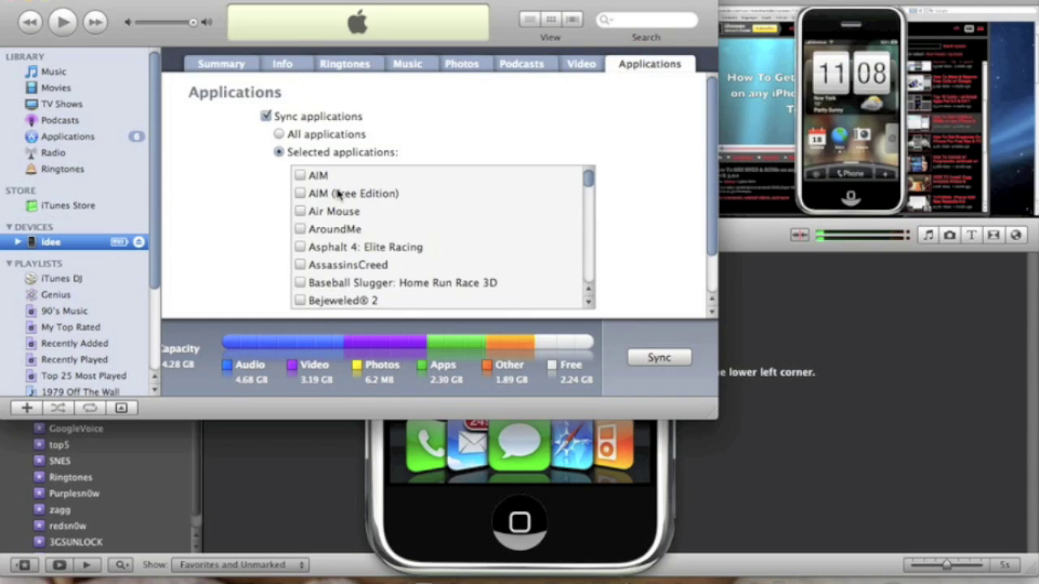
pyautogui.scroll(-10, 338, 193)
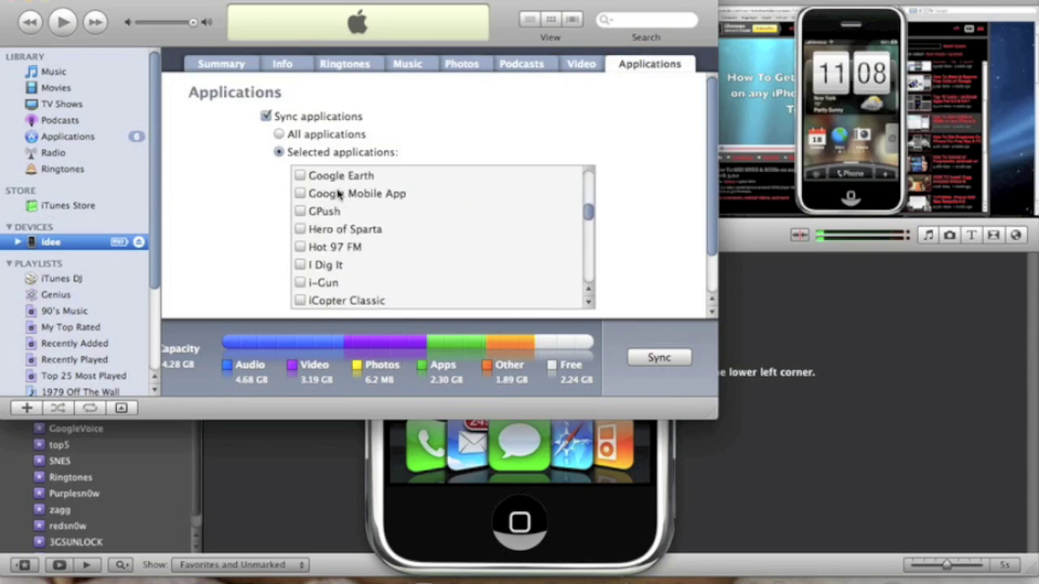
pyautogui.scroll(-10, 339, 193)
pyautogui.scroll(12, 339, 193)
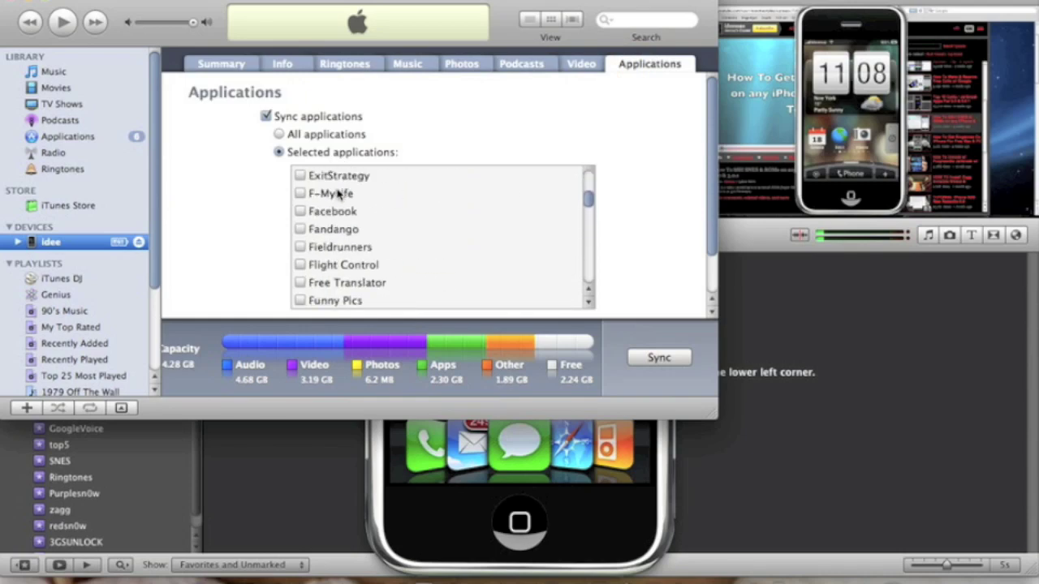
pyautogui.scroll(8, 339, 193)
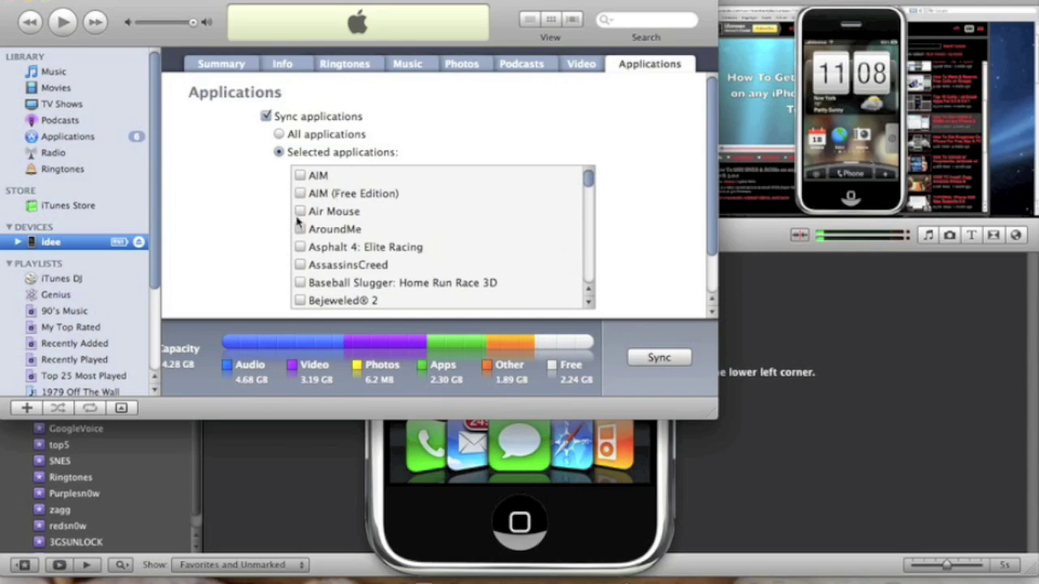
pyautogui.click(297, 135)
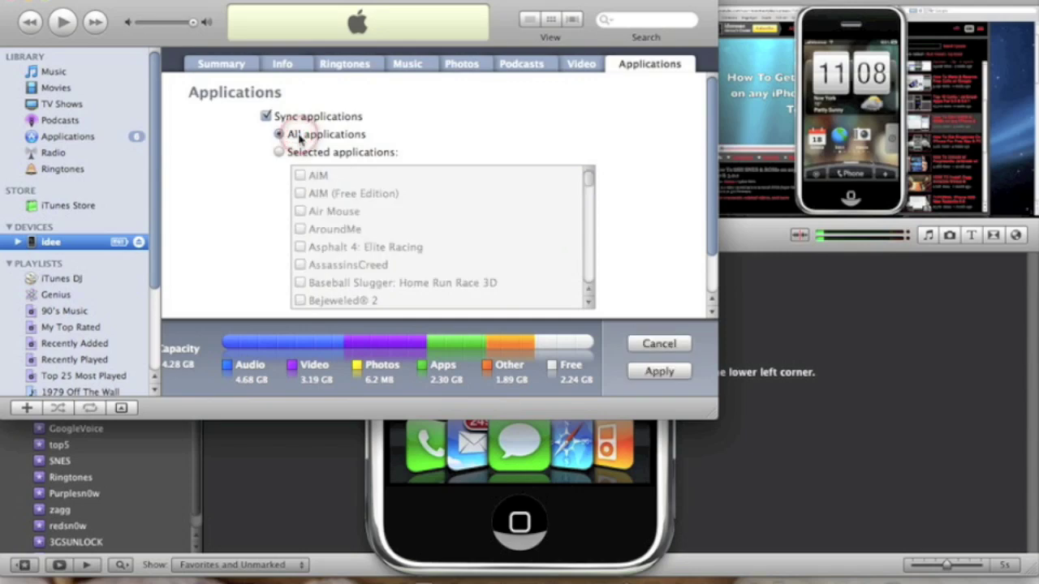
pyautogui.click(293, 154)
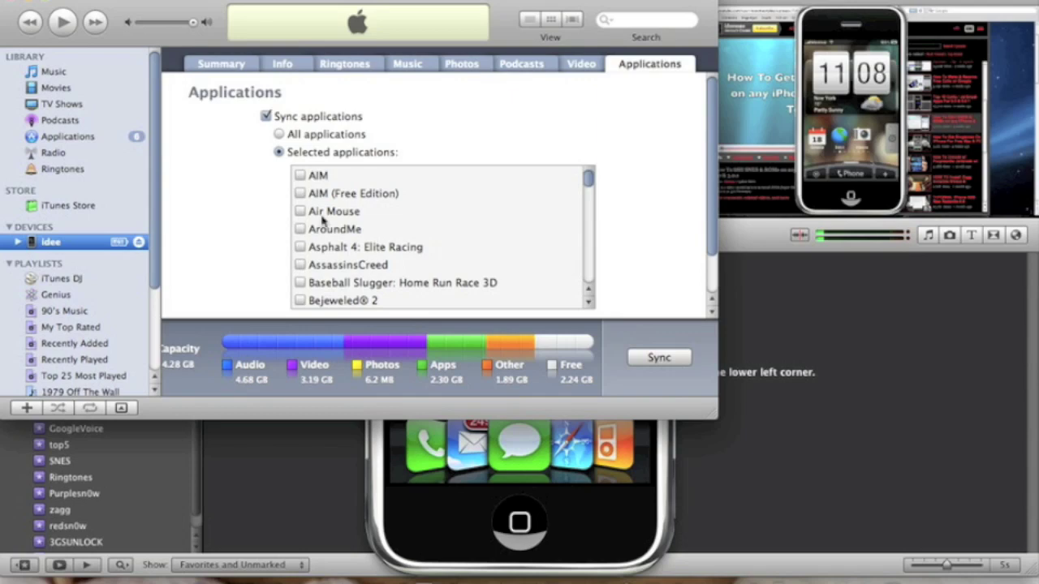
# Step: Switch back to the mirrored iPhone window and open AptBackup from the home screen
pyautogui.click(629, 517)
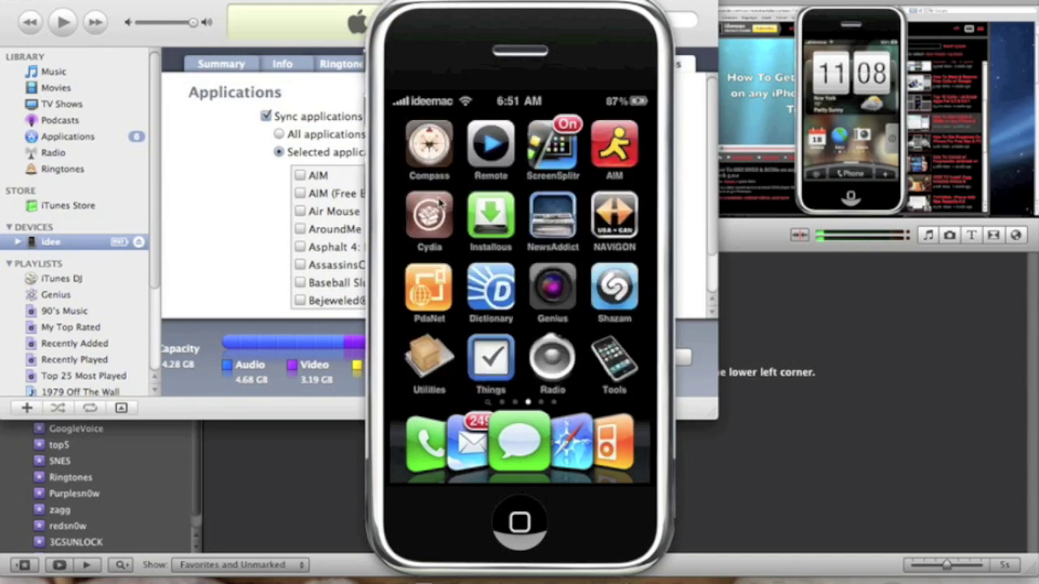
pyautogui.click(438, 203)
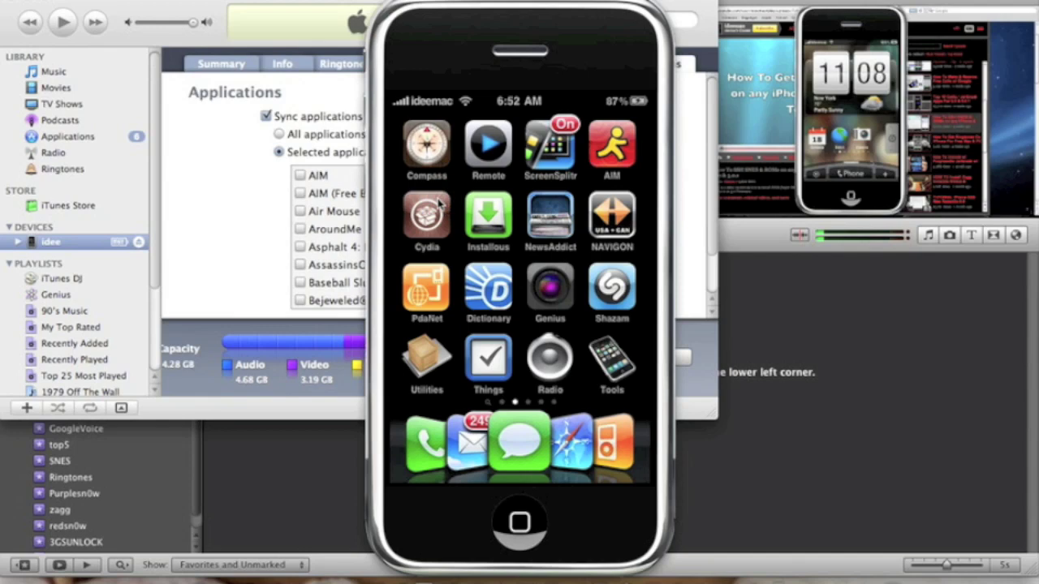
pyautogui.click(439, 365)
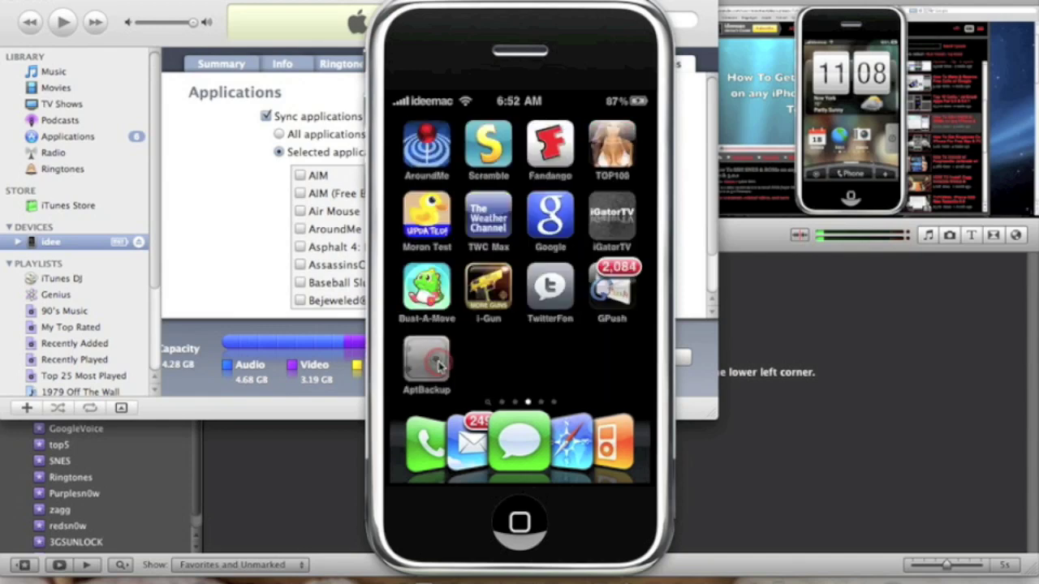
pyautogui.click(439, 366)
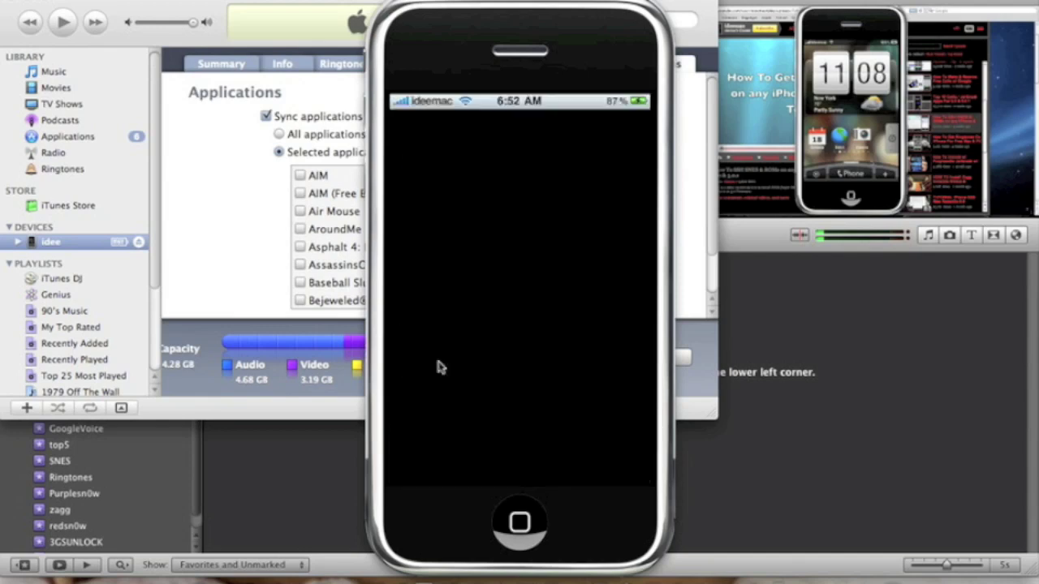